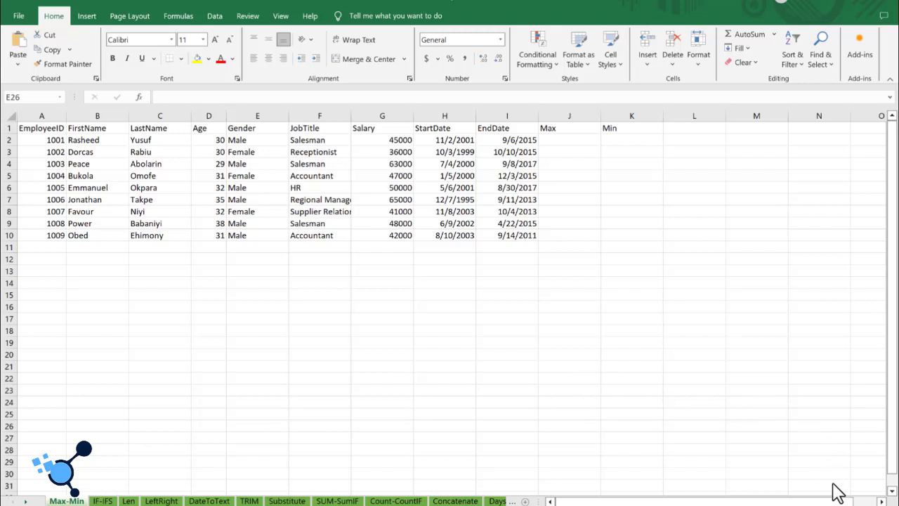
# Step: Enter =MAX(G2:G10) in cell J2 of the Max-Min sheet to find the highest salary
pyautogui.click(853, 505)
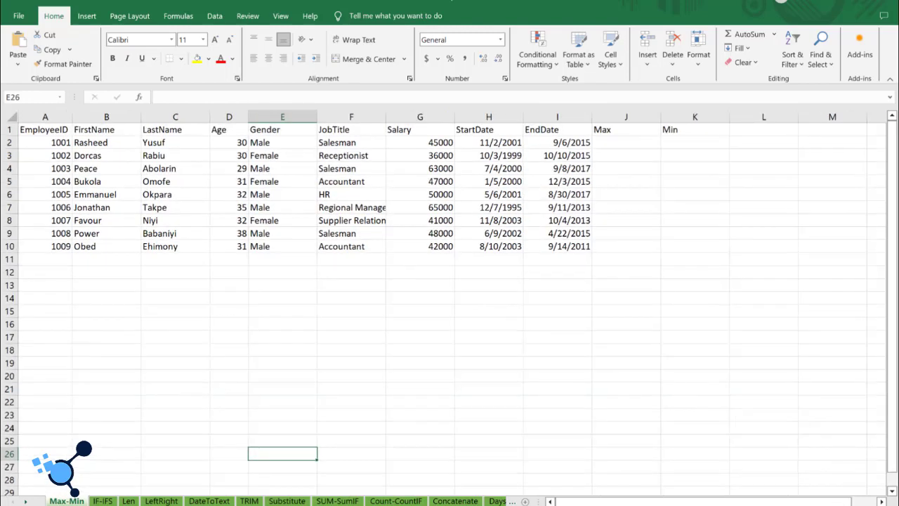
pyautogui.click(868, 504)
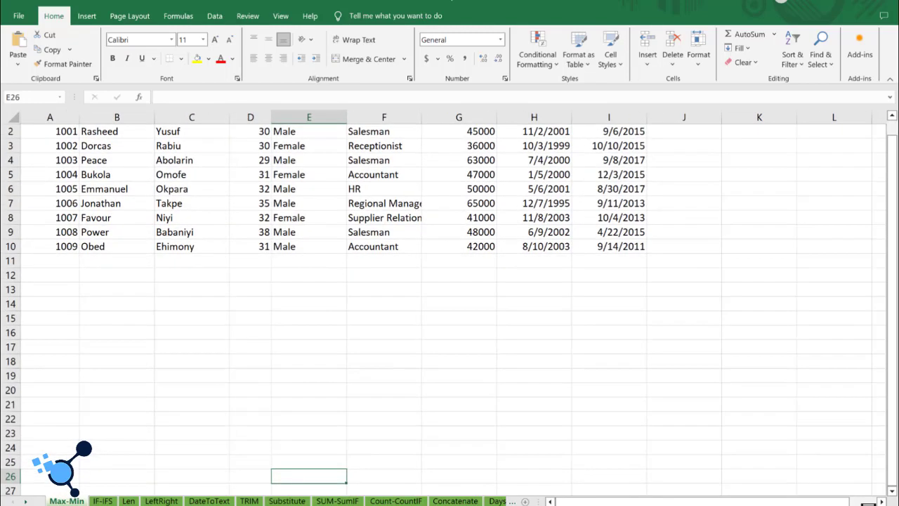
pyautogui.click(868, 504)
pyautogui.scroll(-20, 331, 238)
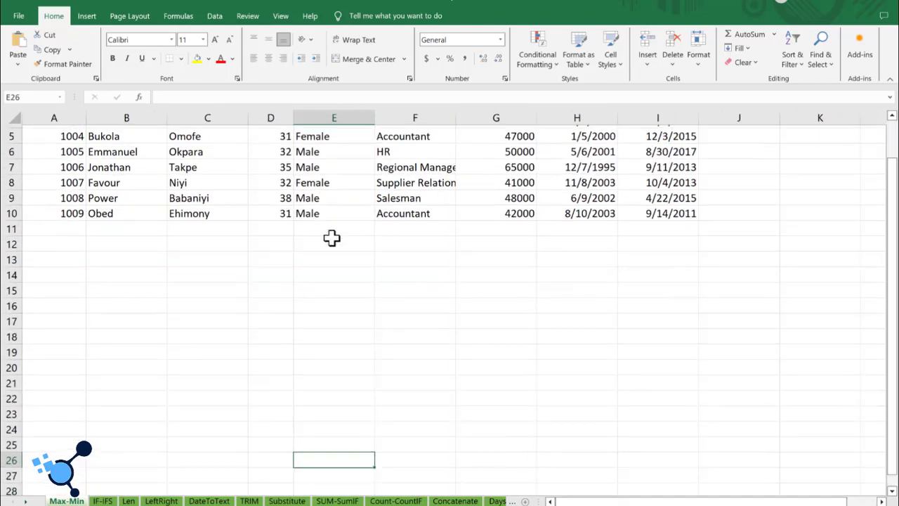
pyautogui.scroll(19, 332, 238)
pyautogui.scroll(5, 331, 238)
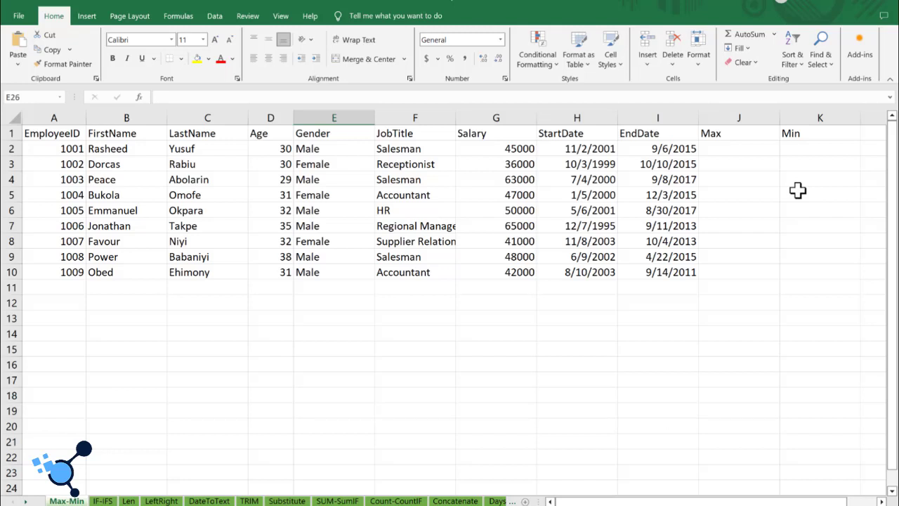
pyautogui.click(729, 149)
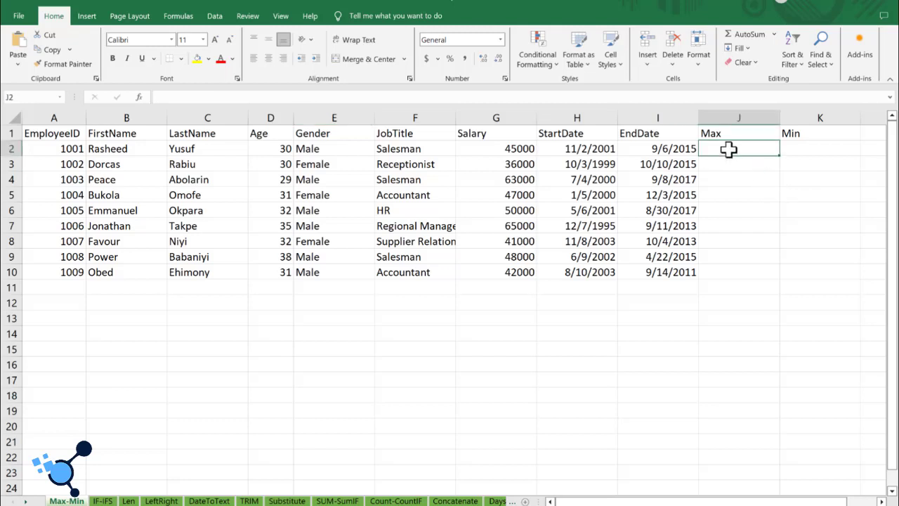
pyautogui.write('=')
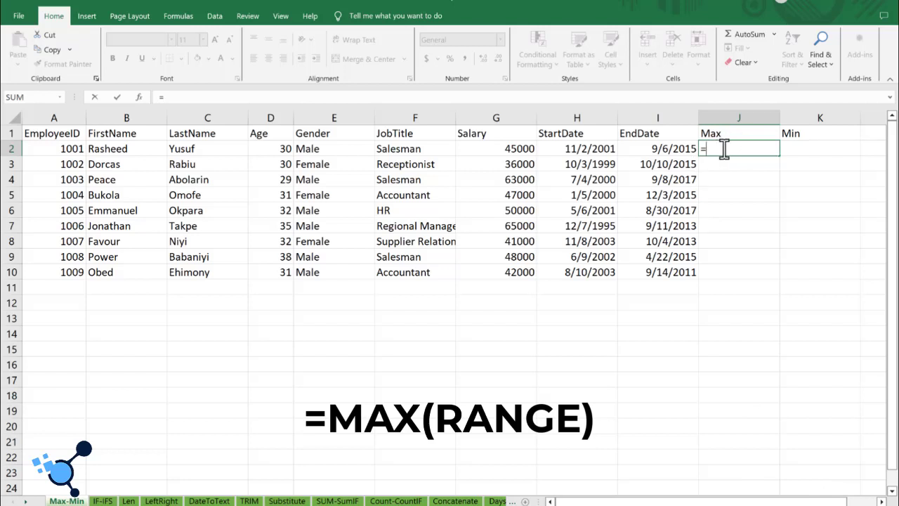
pyautogui.write('MAX')
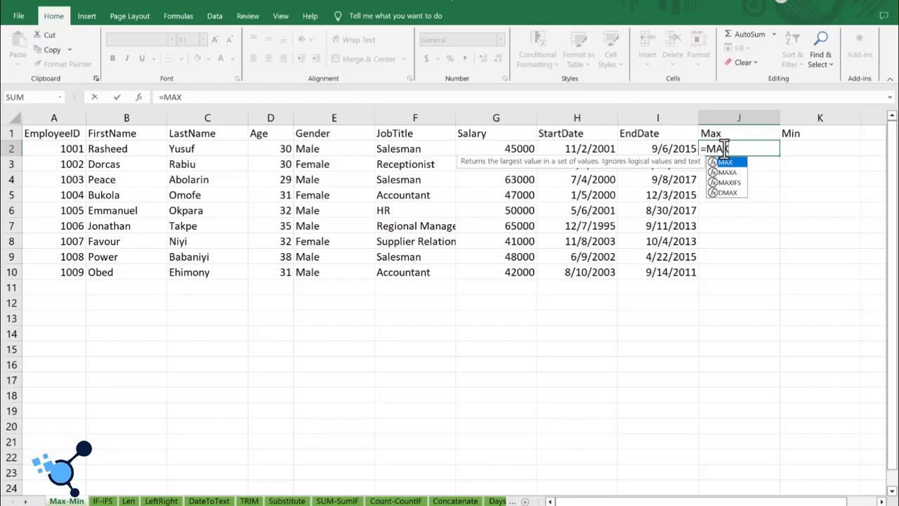
pyautogui.write('(')
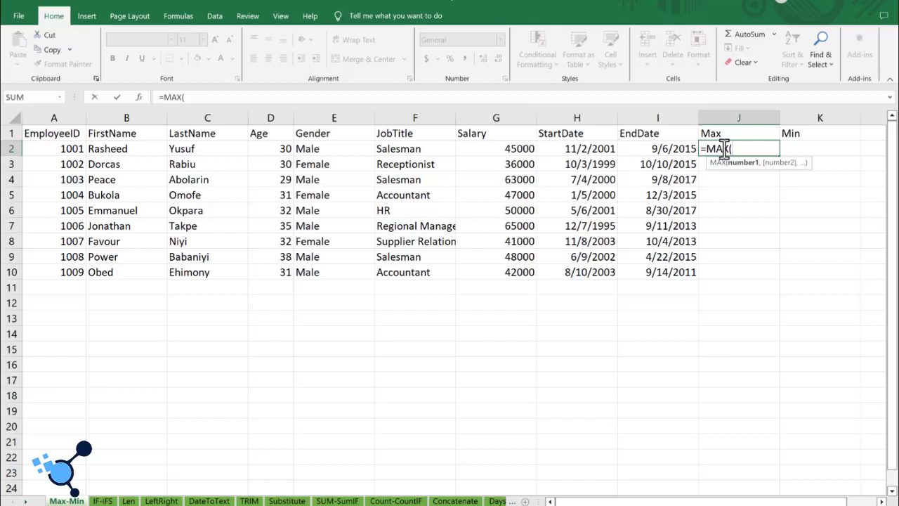
pyautogui.click(505, 149)
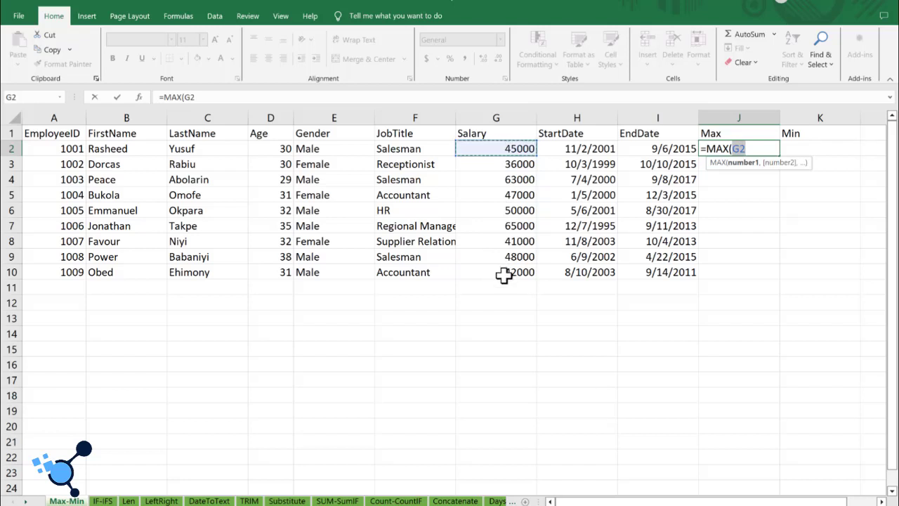
pyautogui.hotkey('shift', 'Down')
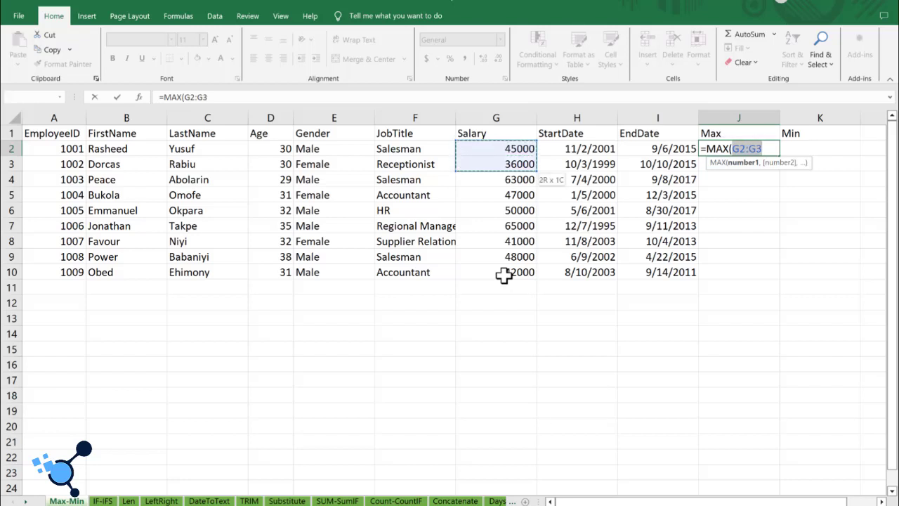
pyautogui.hotkey('ctrl', 'shift', 'Down')
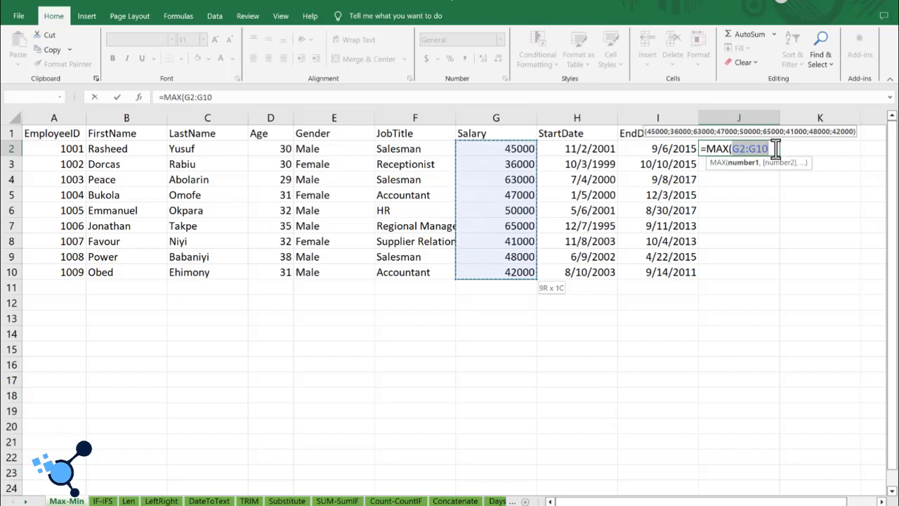
pyautogui.write(')')
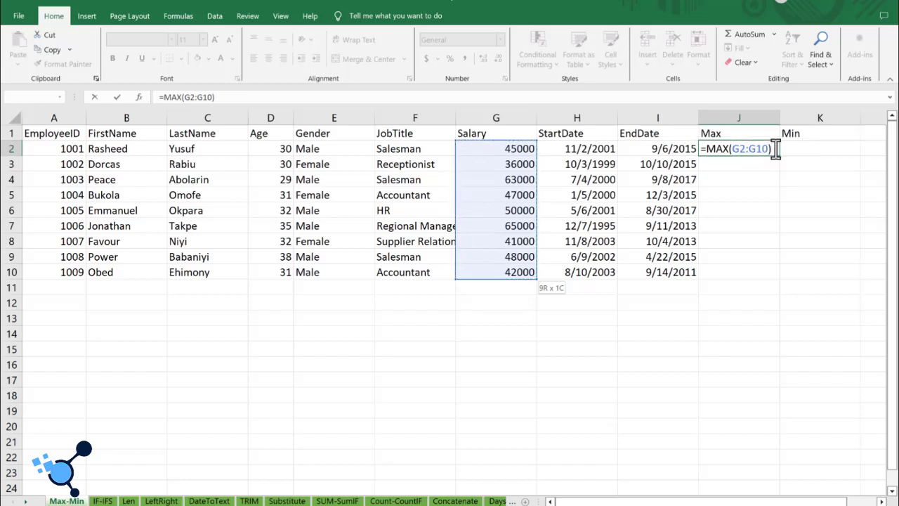
pyautogui.press('Return')
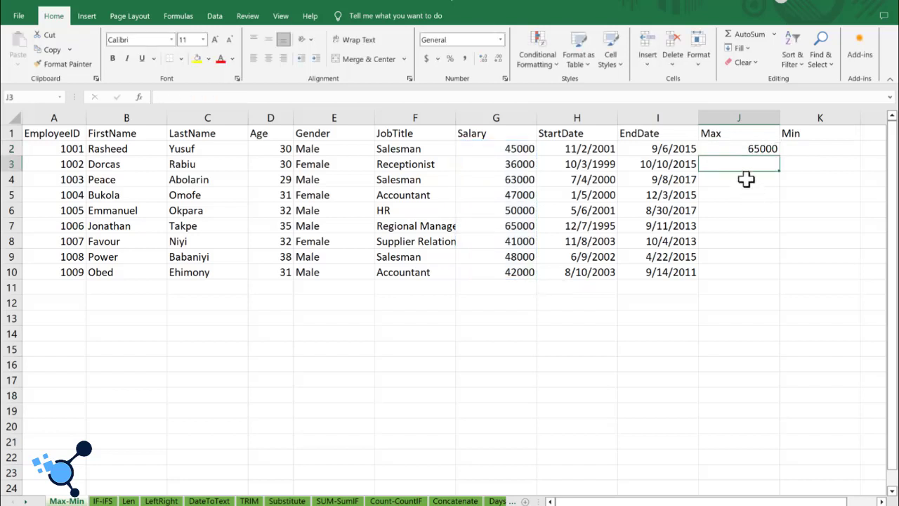
# Step: Check the Max formula's result in J2 against the highest value in the Salary column and its employee row
pyautogui.click(750, 148)
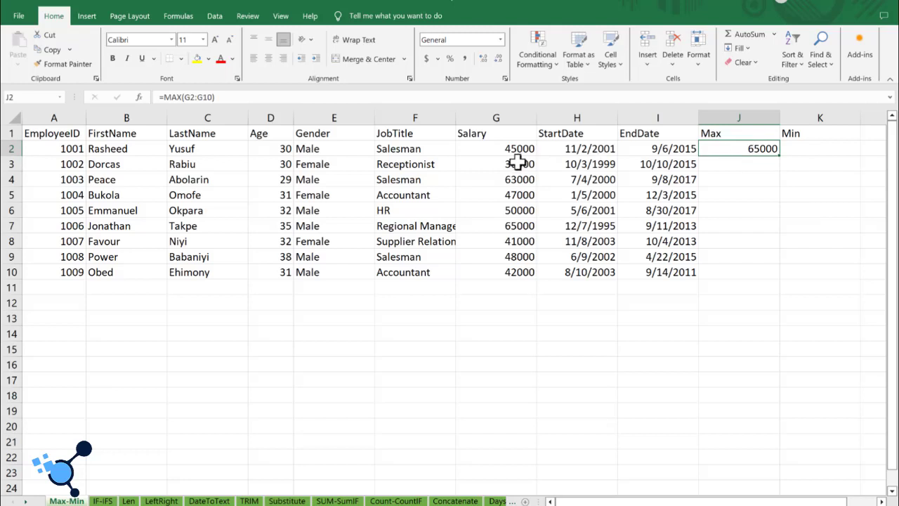
pyautogui.click(482, 227)
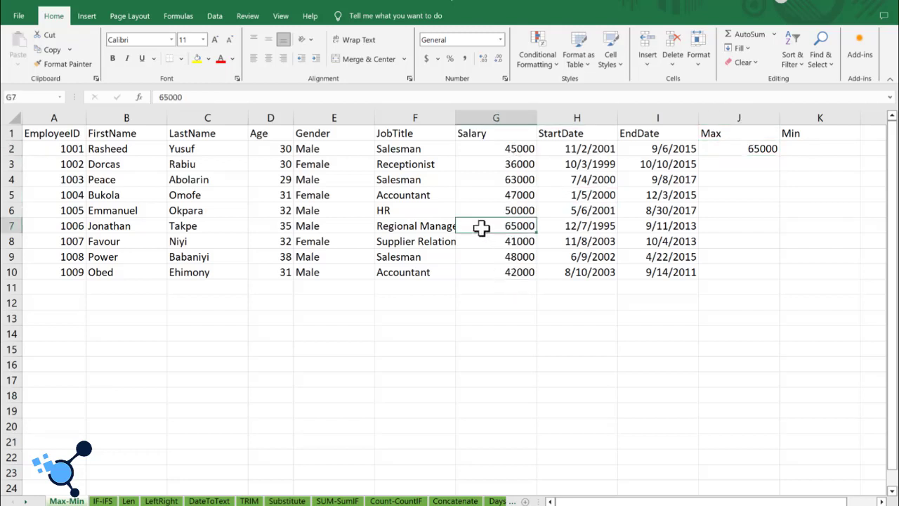
pyautogui.click(3, 225)
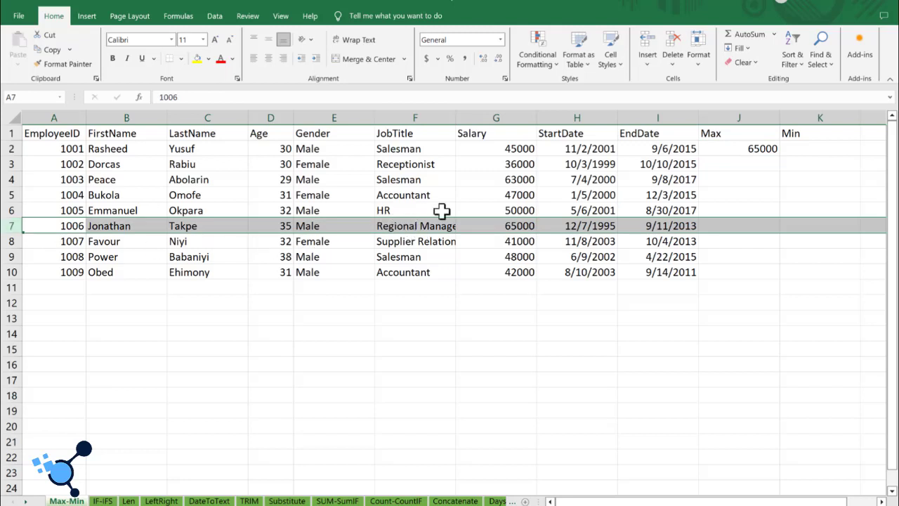
pyautogui.click(526, 224)
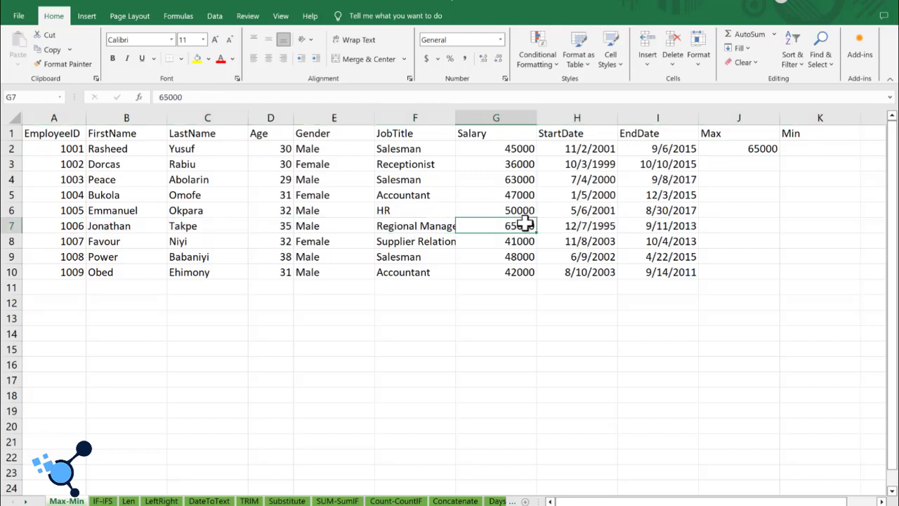
pyautogui.click(756, 149)
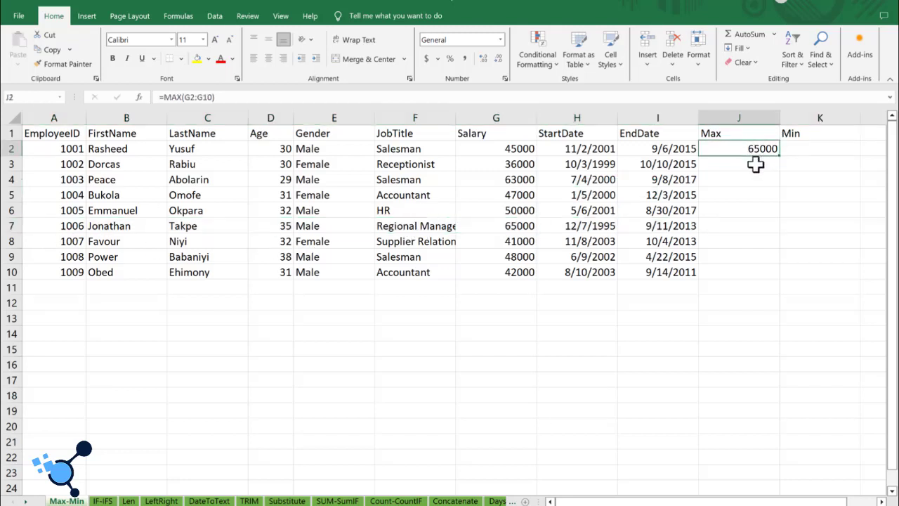
# Step: Enter =MAX(D2:D10) in cell J3 to find the highest age, and check it against the Age column
pyautogui.click(754, 163)
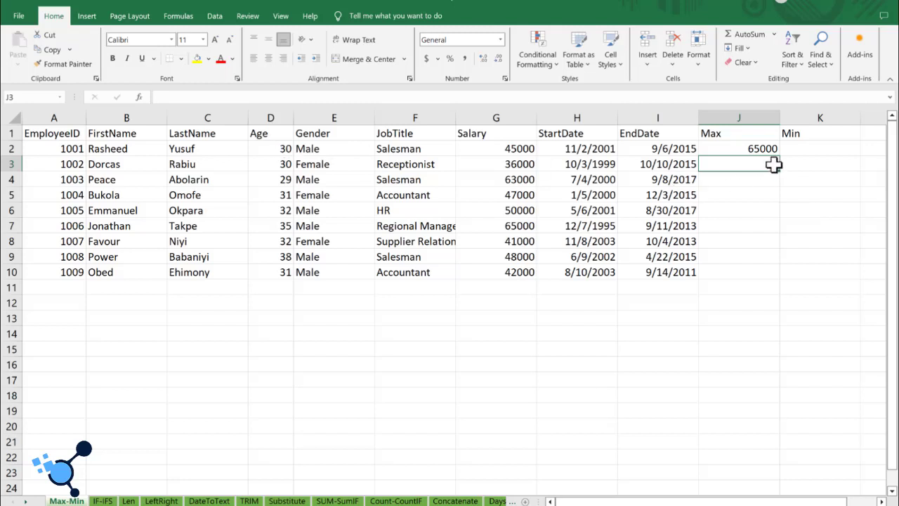
pyautogui.write('=M')
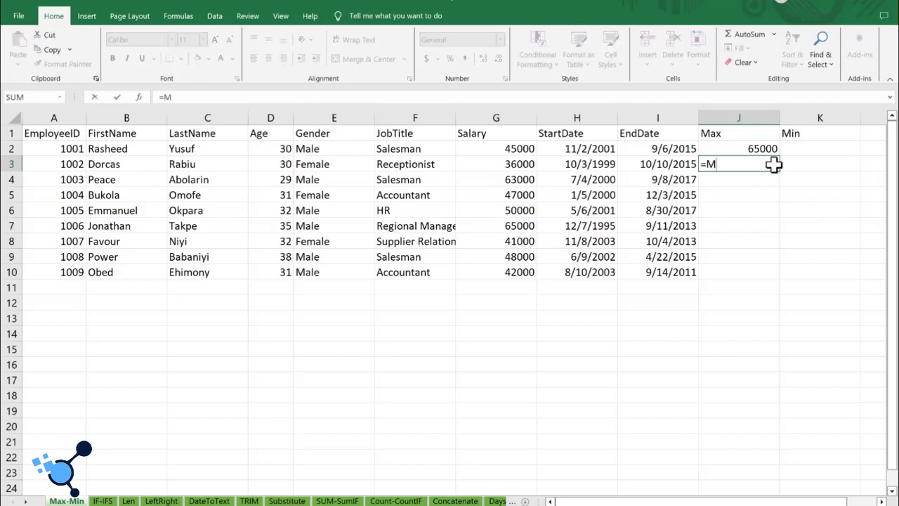
pyautogui.write('AX(')
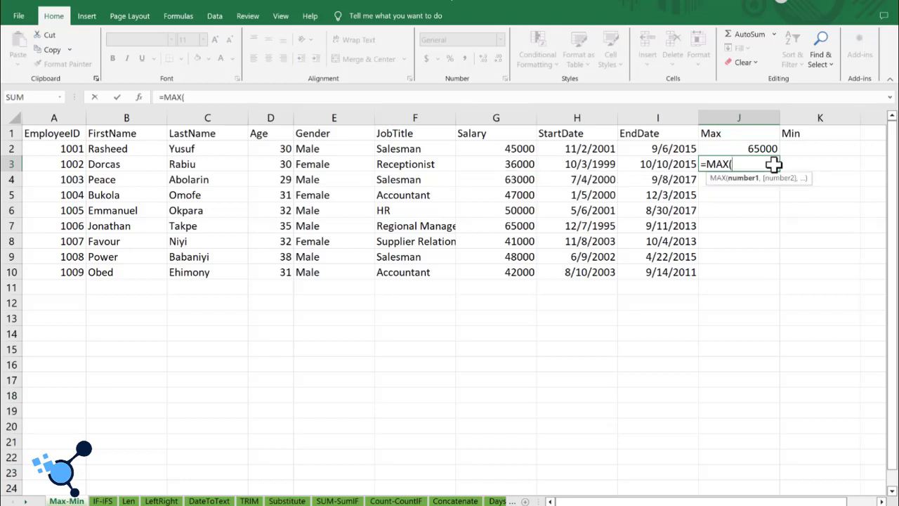
pyautogui.click(262, 152)
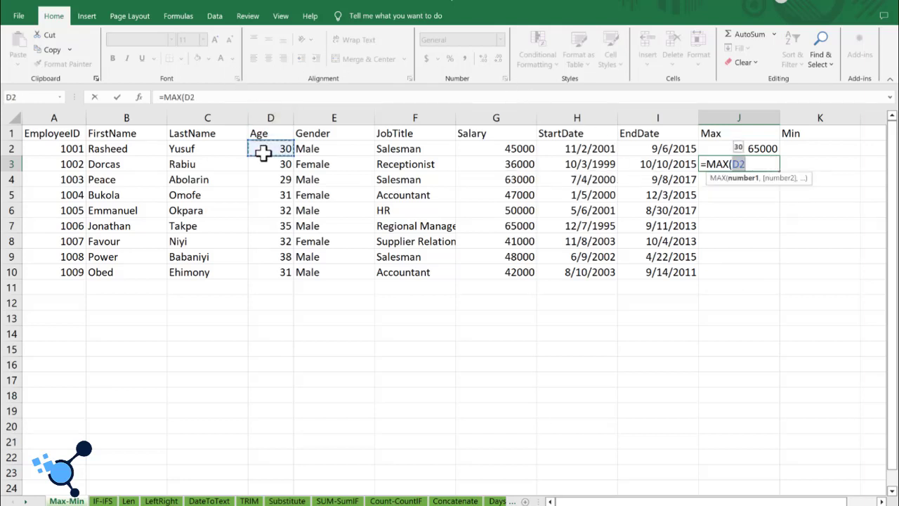
pyautogui.hotkey('ctrl', 'shift', 'Down')
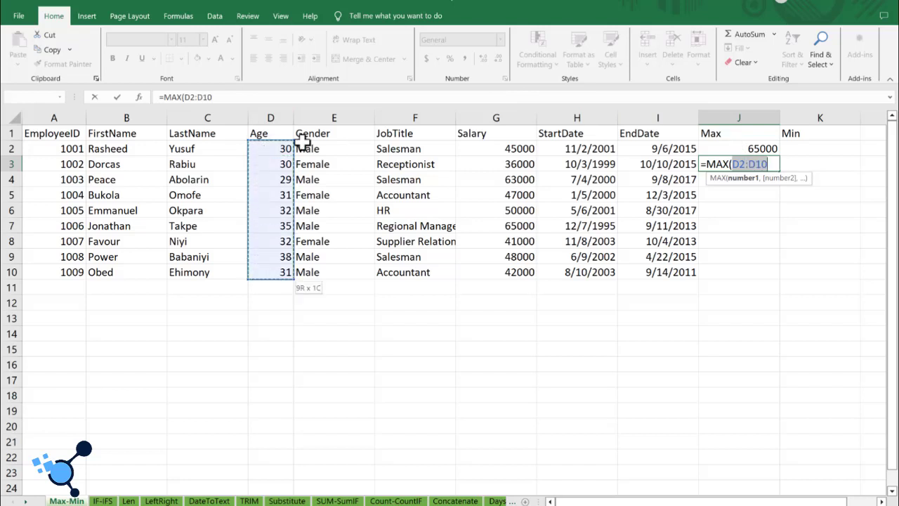
pyautogui.write(')')
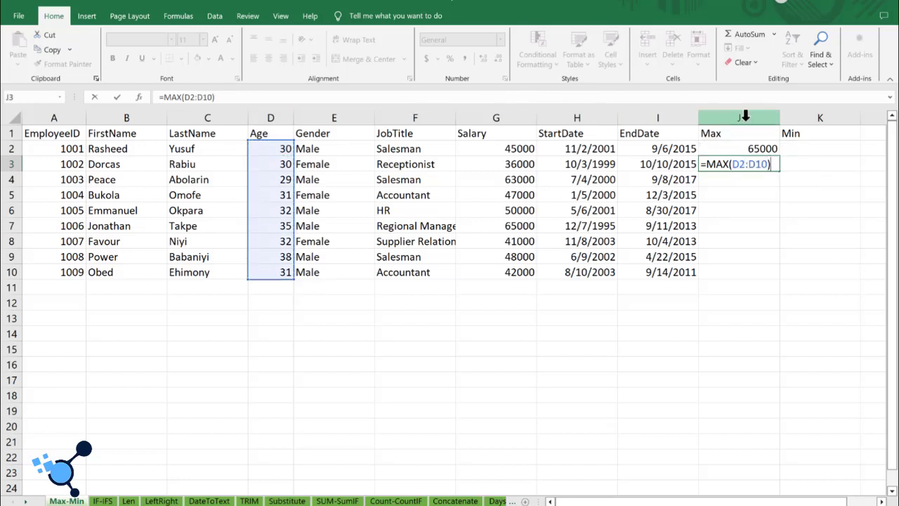
pyautogui.press('Return')
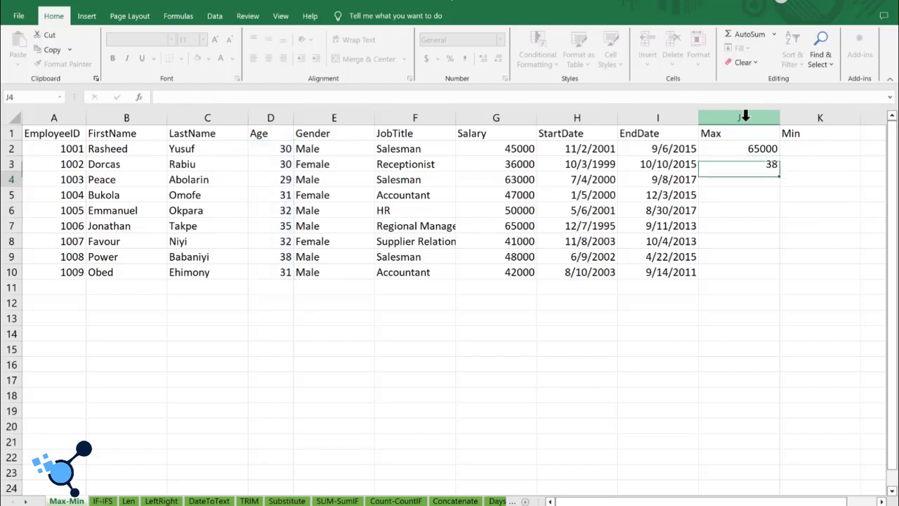
pyautogui.click(755, 163)
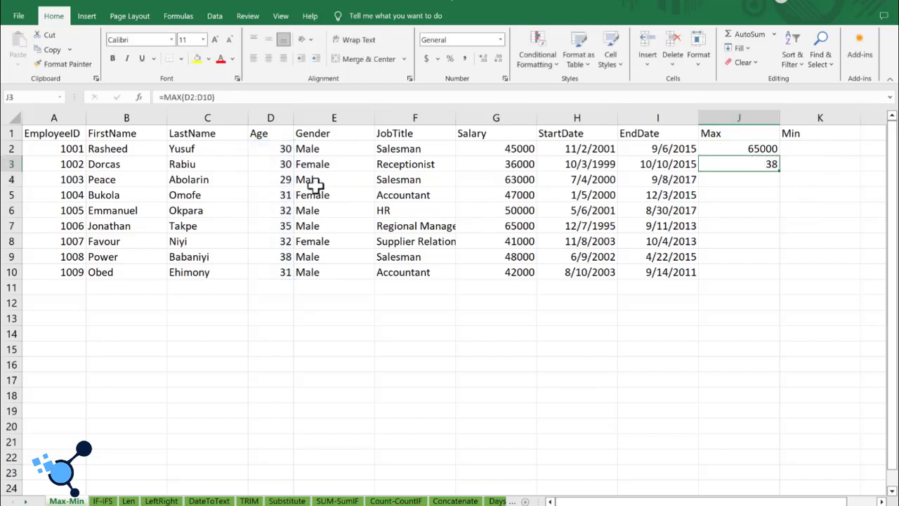
pyautogui.click(270, 257)
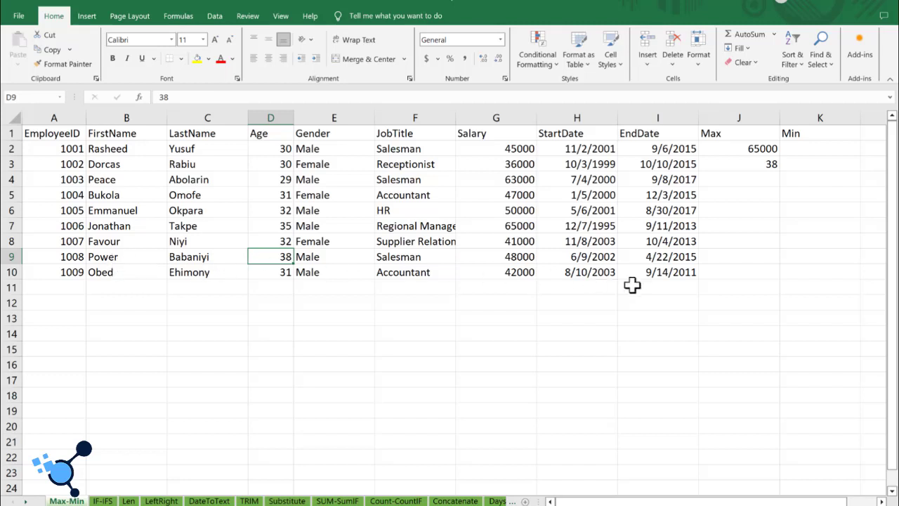
# Step: Start a formula in cell K2 under the Min heading
pyautogui.click(804, 149)
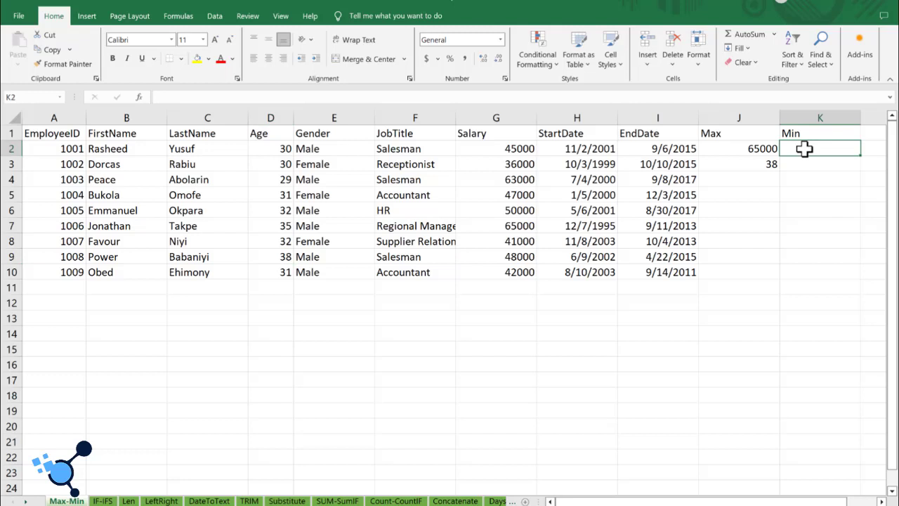
pyautogui.write('=')
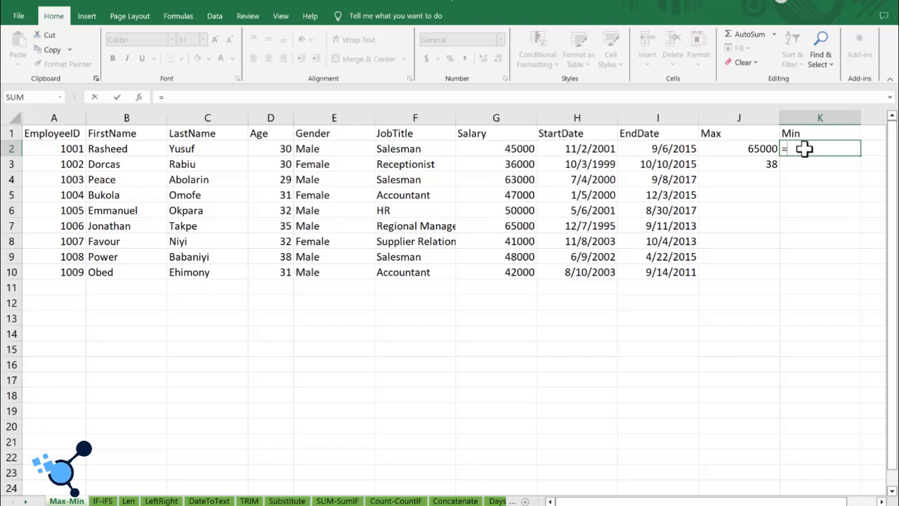
pyautogui.write('(MIN')
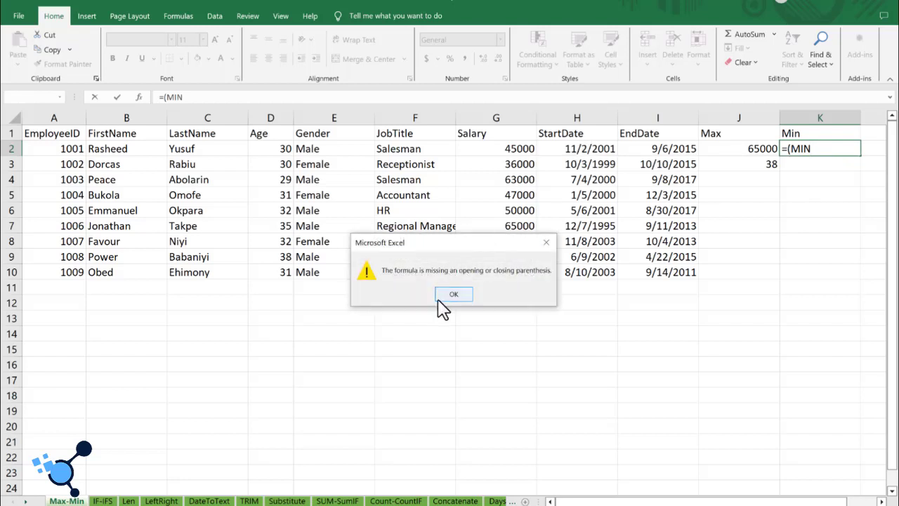
pyautogui.click(453, 294)
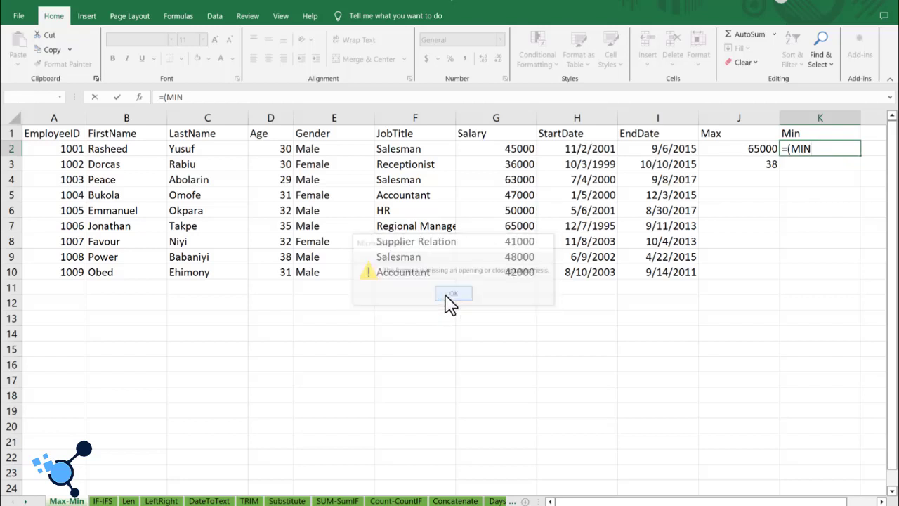
pyautogui.click(828, 150)
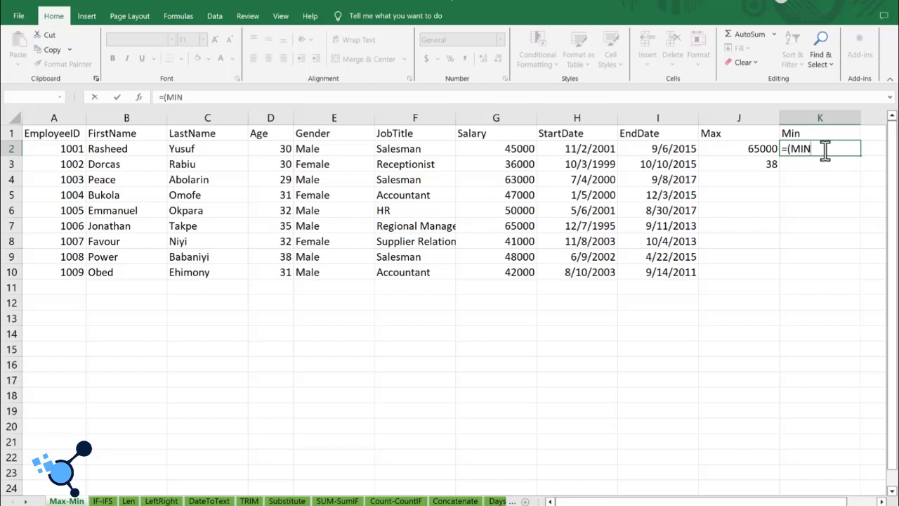
pyautogui.press('BackSpace')
pyautogui.press('BackSpace')
pyautogui.press('BackSpace')
pyautogui.press('BackSpace')
# Step: Complete the formula in K2 as =MIN(H2:H10) to find the earliest start date
pyautogui.write('MIN')
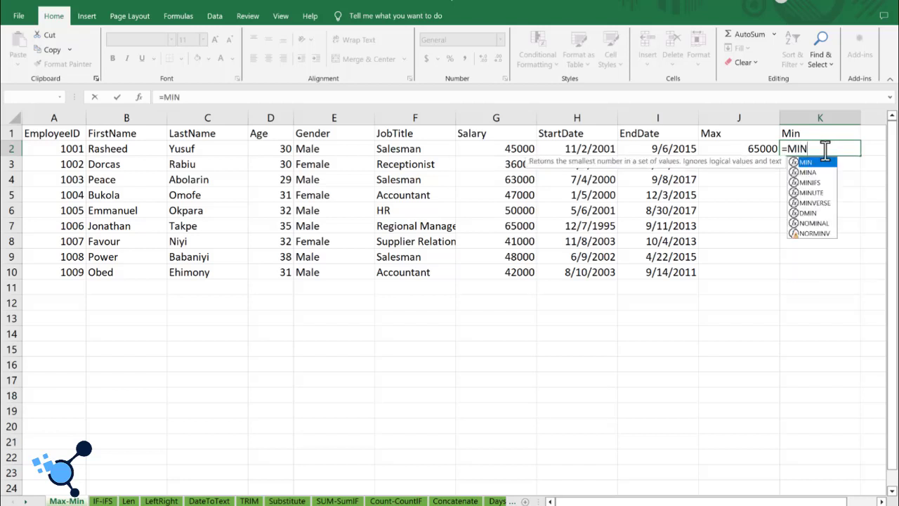
pyautogui.write('(')
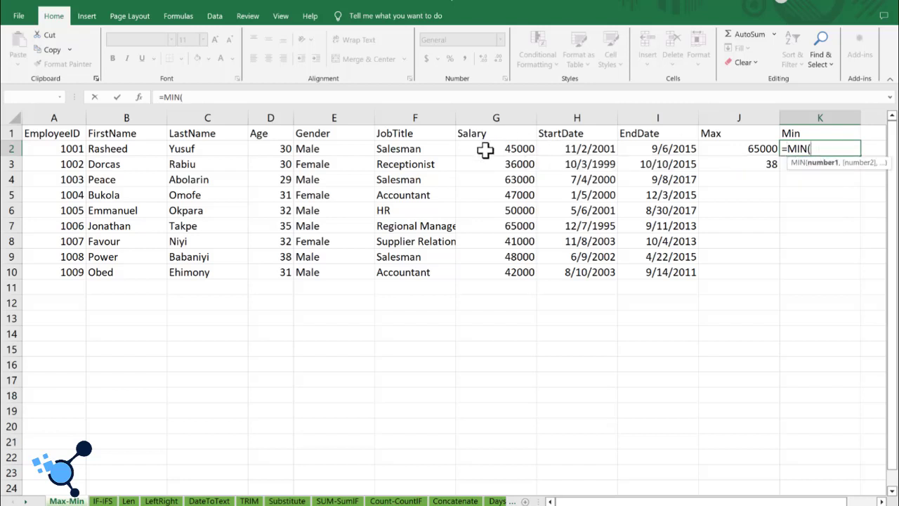
pyautogui.click(571, 156)
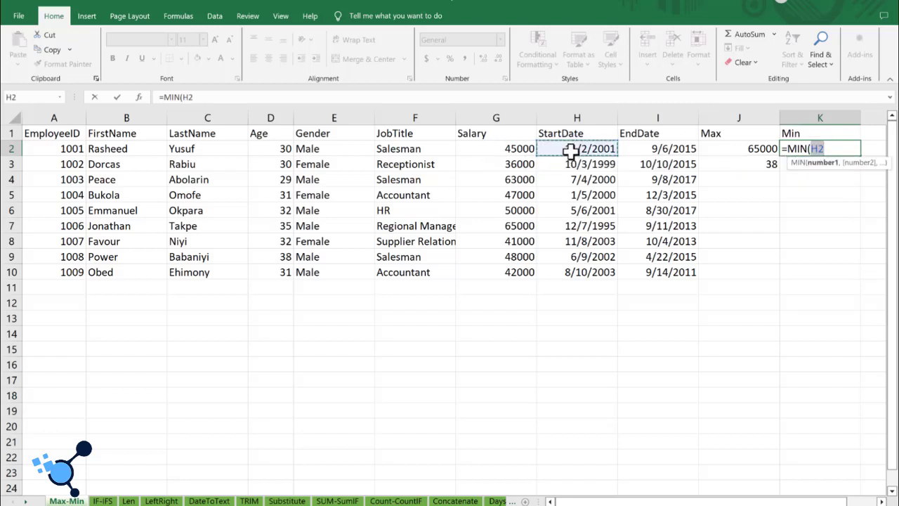
pyautogui.hotkey('ctrl', 'shift', 'Down')
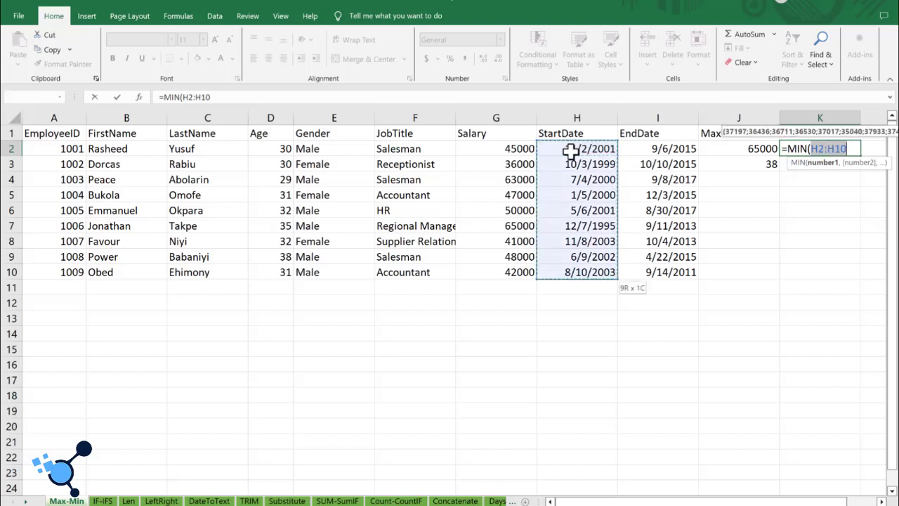
pyautogui.write(')')
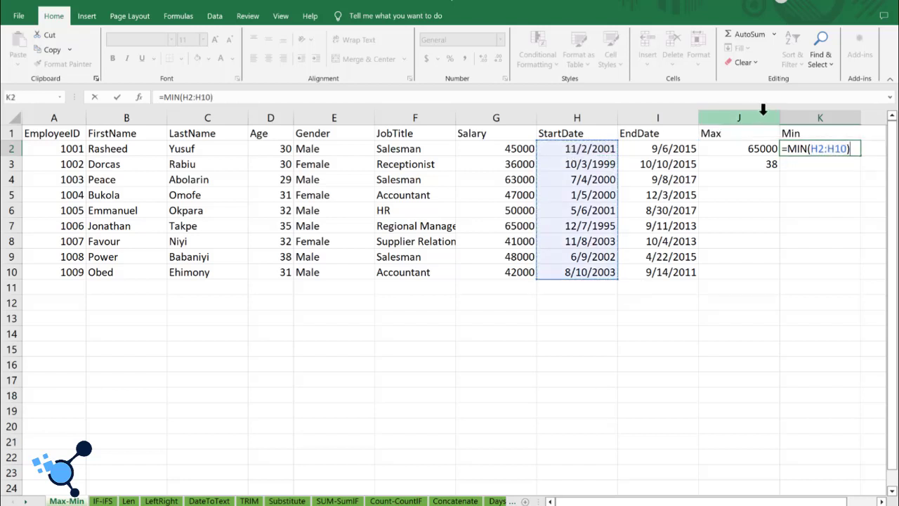
pyautogui.press('Return')
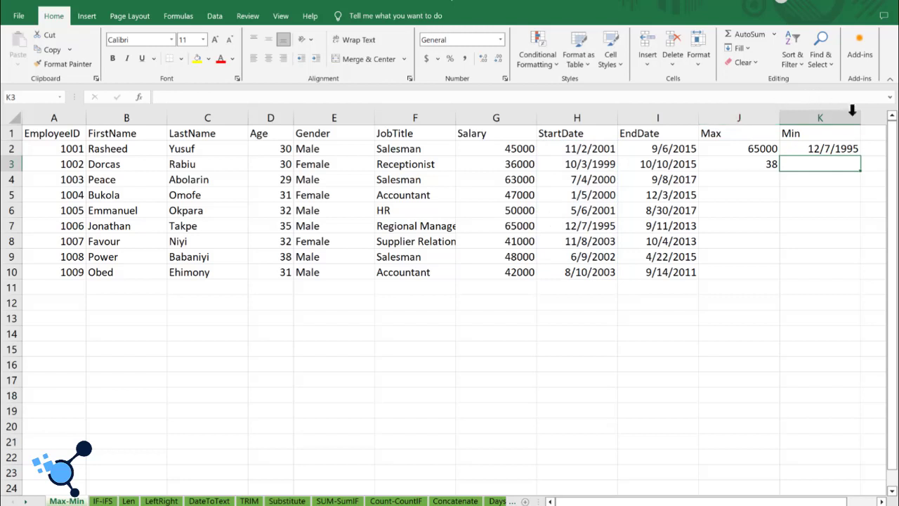